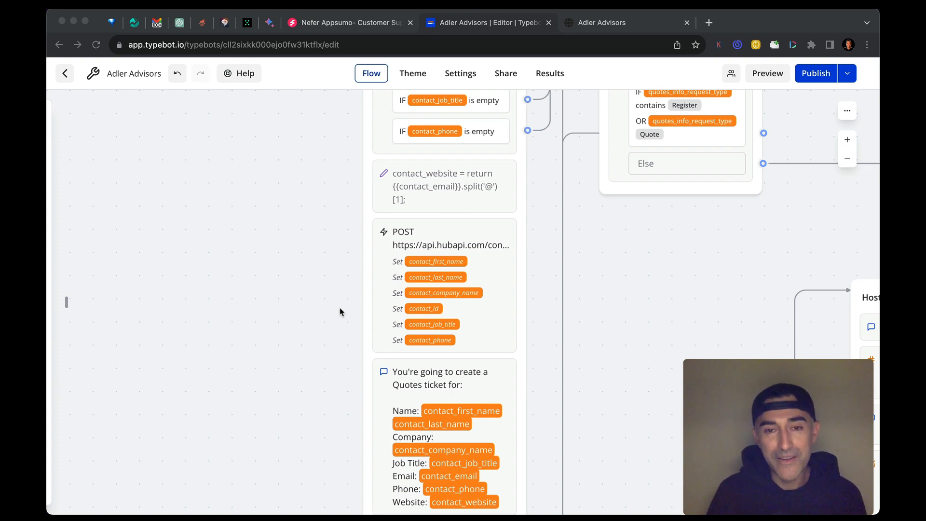
Switch to the live Adler Advisors chatbot, submit the contact's email, and highlight the contact summary in the reply
left_click(340, 313)
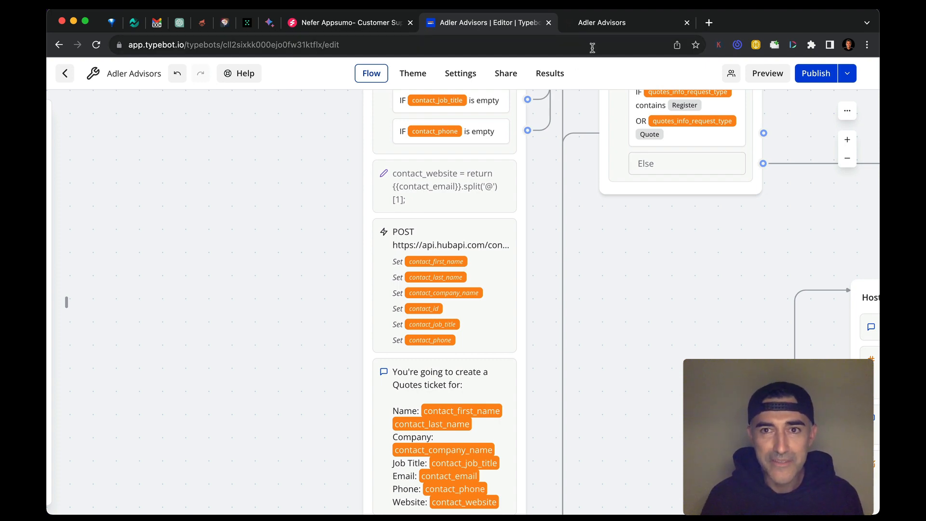
left_click(601, 26)
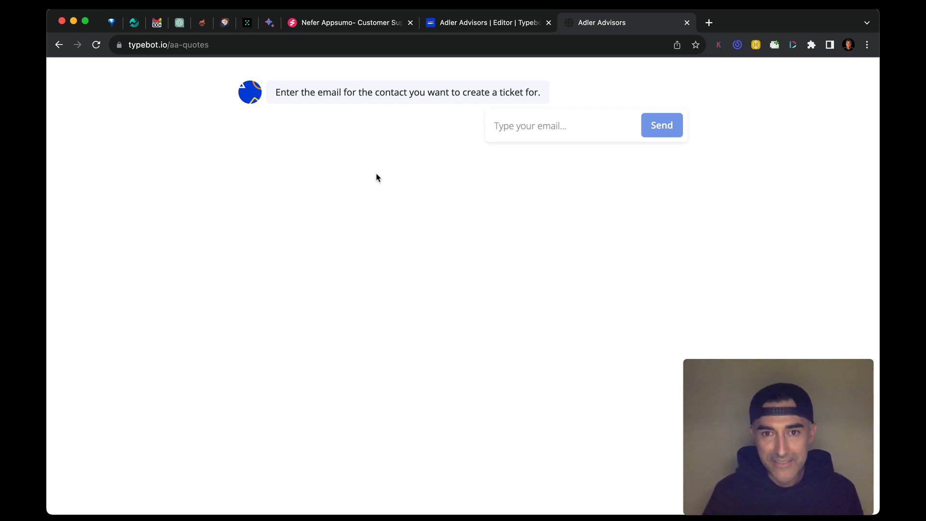
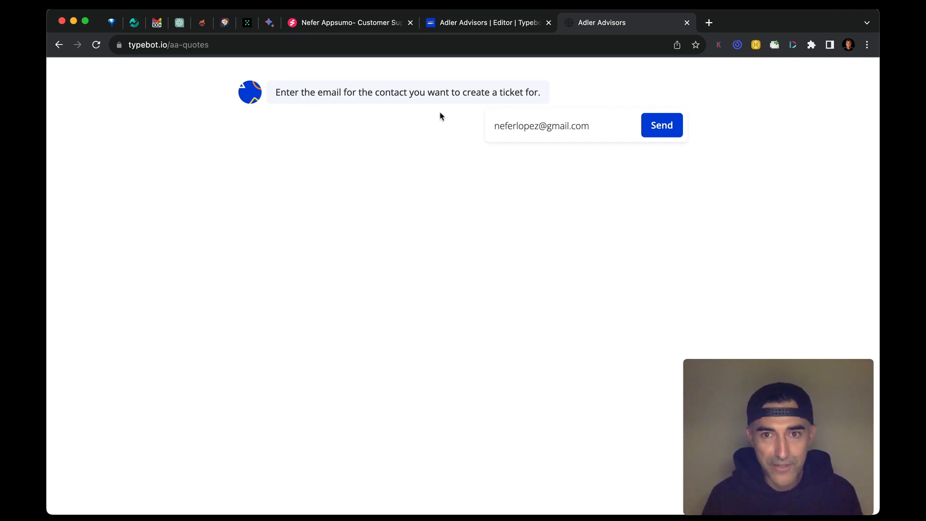
left_click(658, 129)
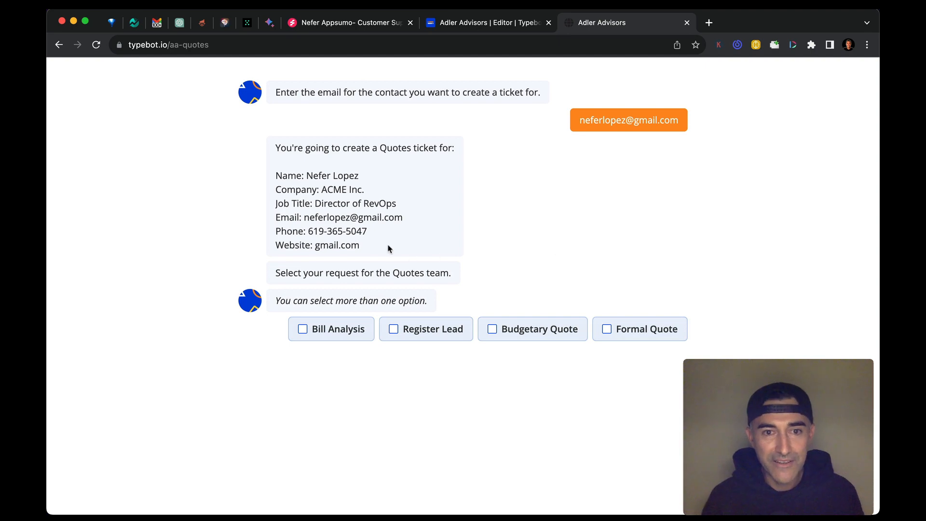
left_click_drag(380, 246, 276, 186)
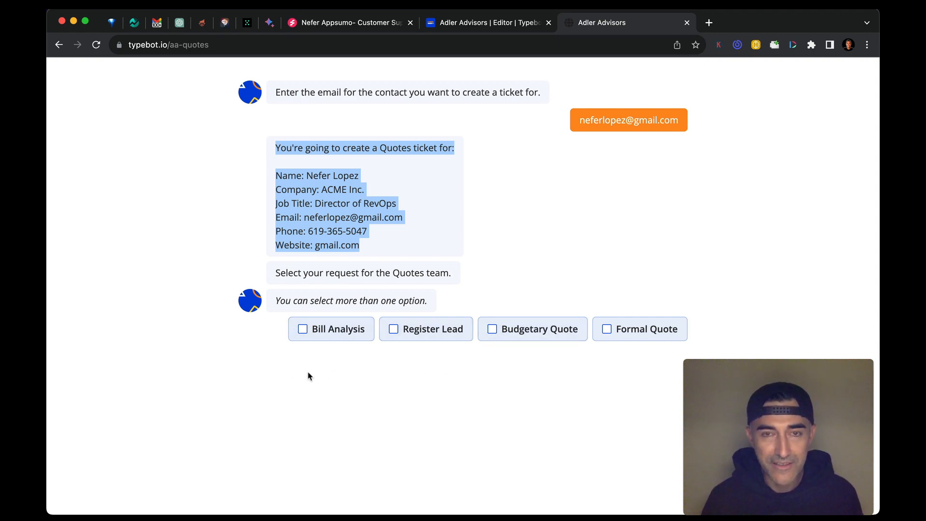
Return to the bot editor and open the expanded settings of the contact search webhook in Contact Info, selecting its full URL
left_click(486, 29)
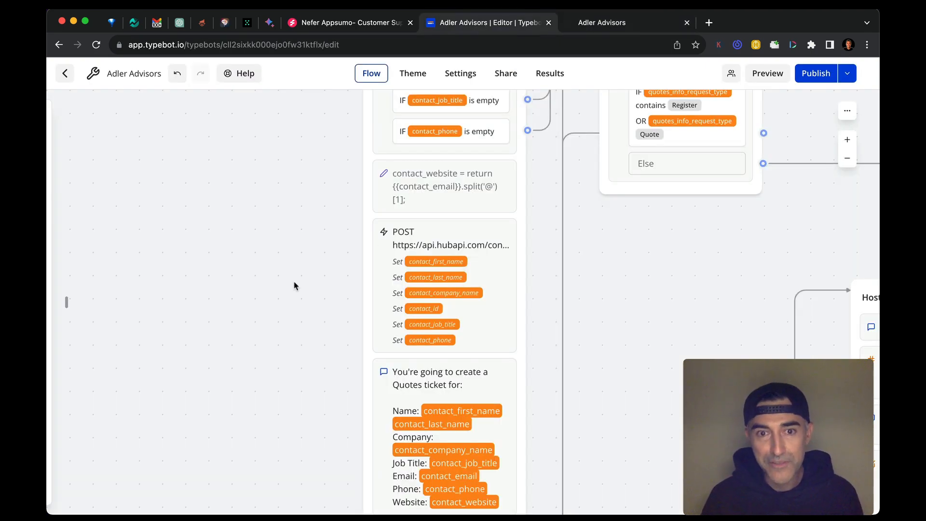
scroll(252, 261, "up", 10)
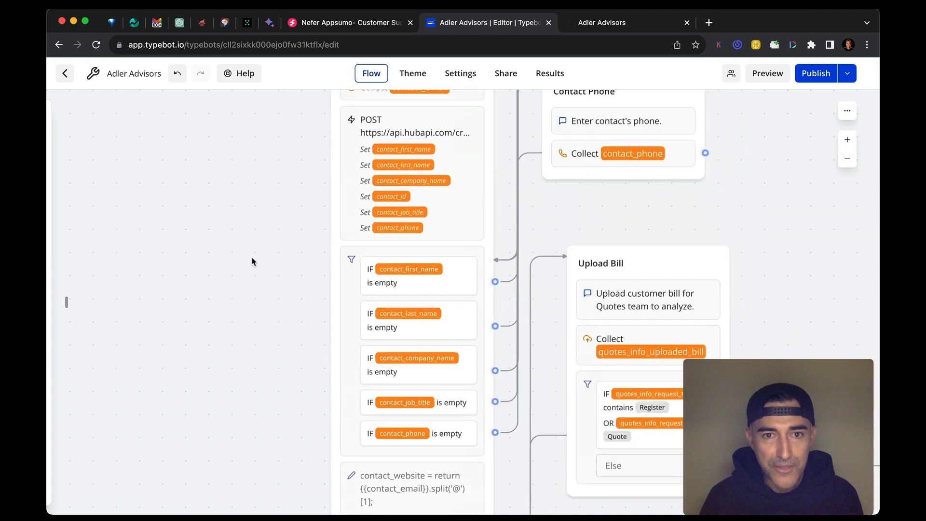
scroll(252, 261, "down", 5)
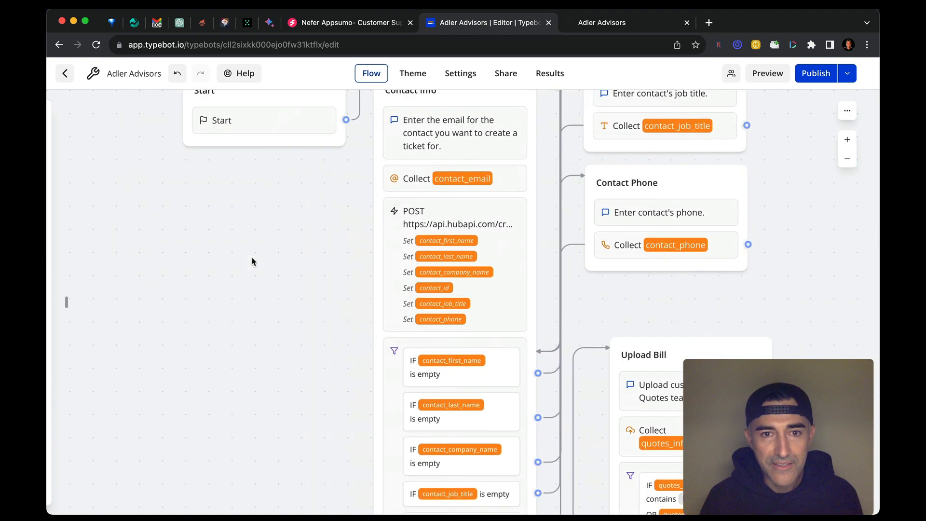
left_click(511, 234)
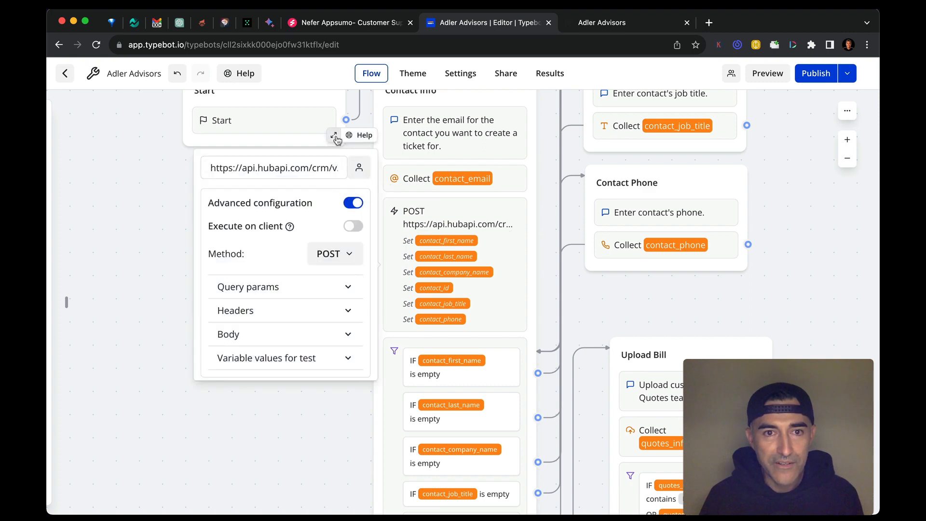
left_click(336, 138)
left_click(530, 133)
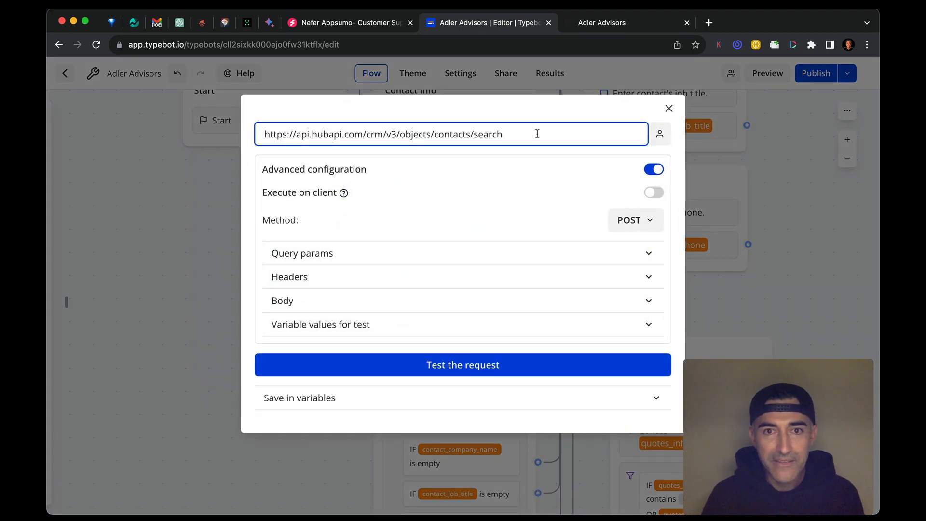
key("super+a")
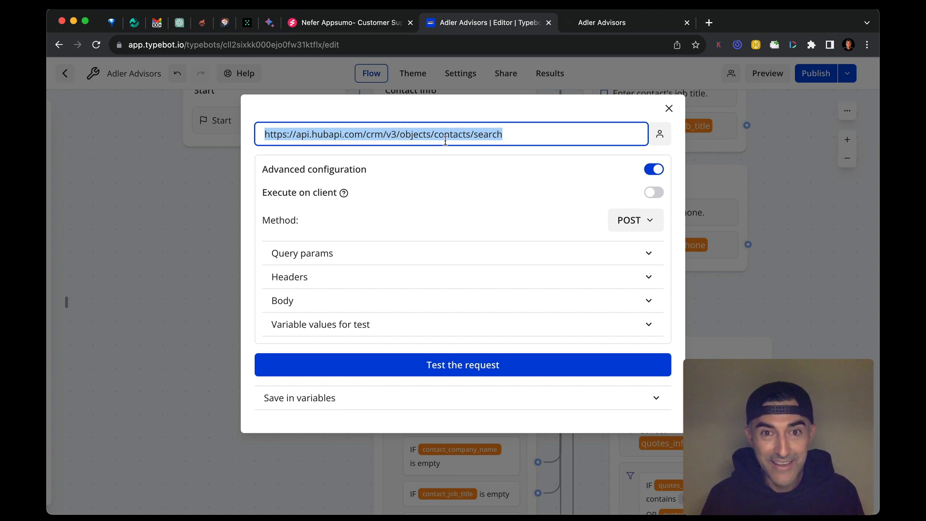
Examine the contact search webhook's custom body, including its email filter and requested properties, and close the settings
left_click(471, 303)
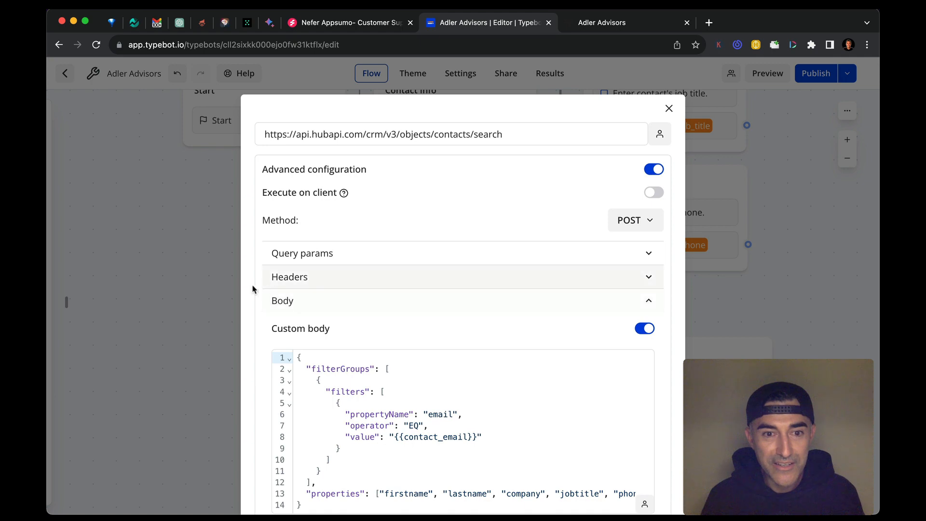
scroll(217, 301, "down", 5)
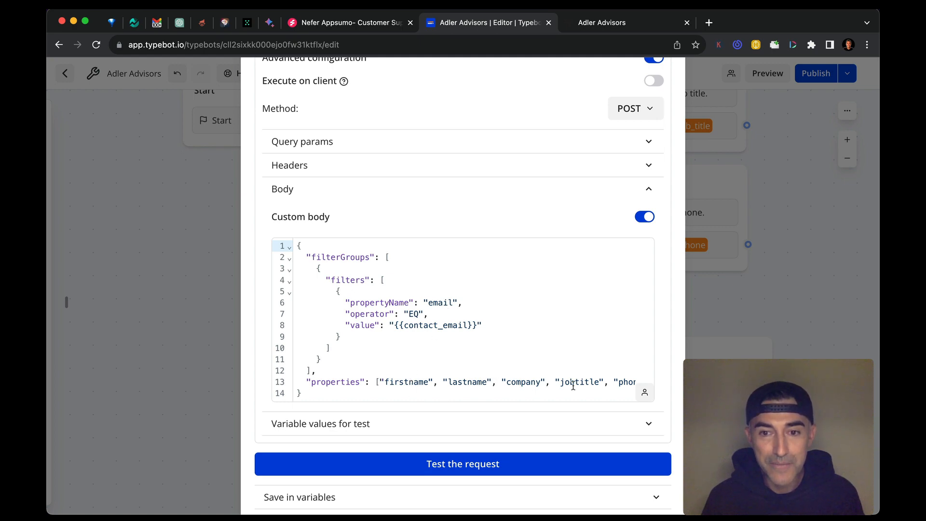
scroll(574, 385, "right", 1)
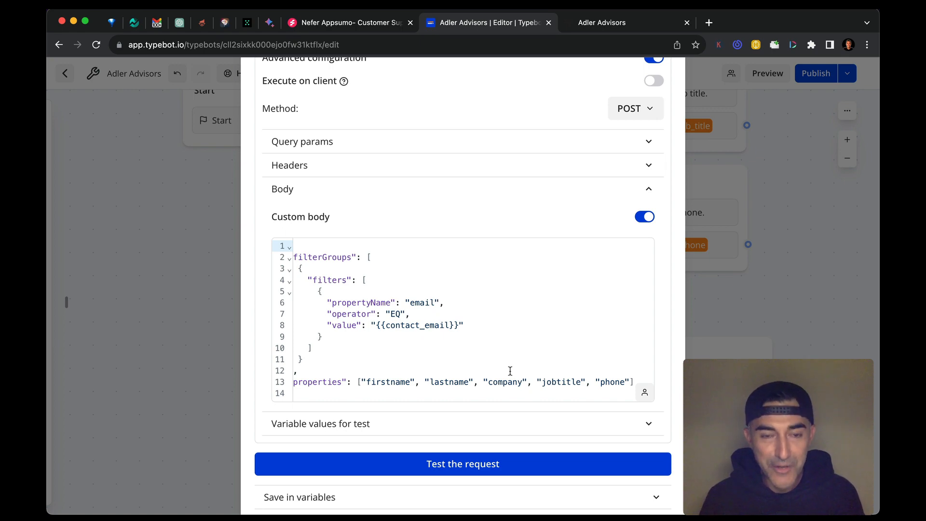
scroll(510, 370, "left", 2)
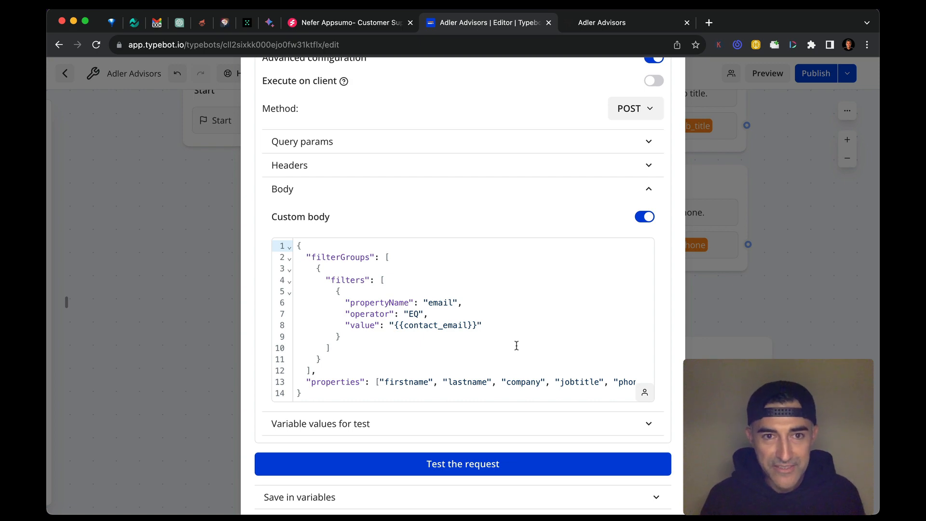
scroll(517, 346, "up", 3)
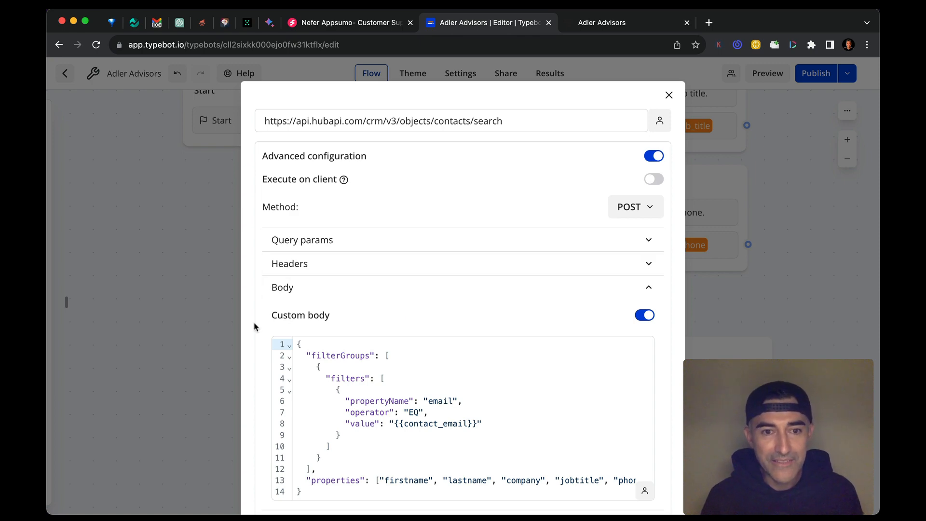
scroll(255, 327, "down", 4)
scroll(254, 327, "down", 1)
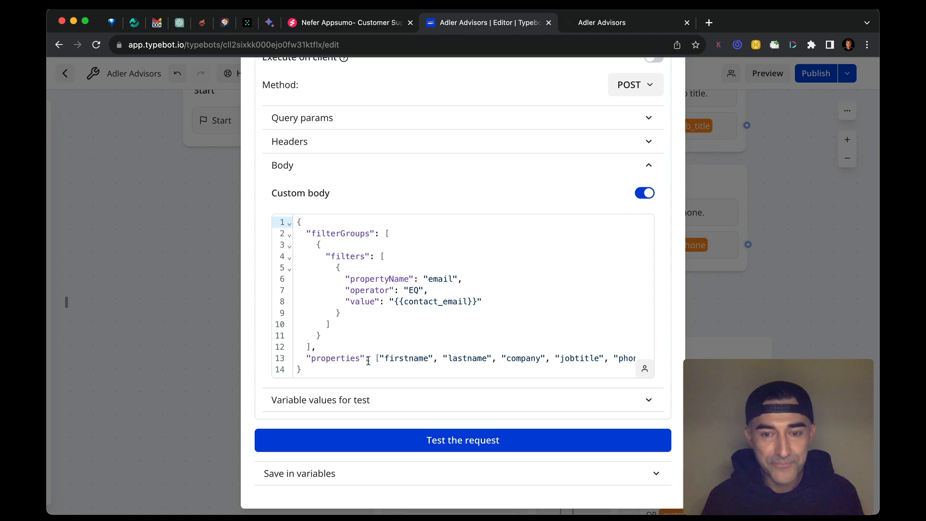
key("Escape")
Examine the Contact Info group's empty-field conditions and how they sit between its two POST webhooks
scroll(351, 332, "down", 3)
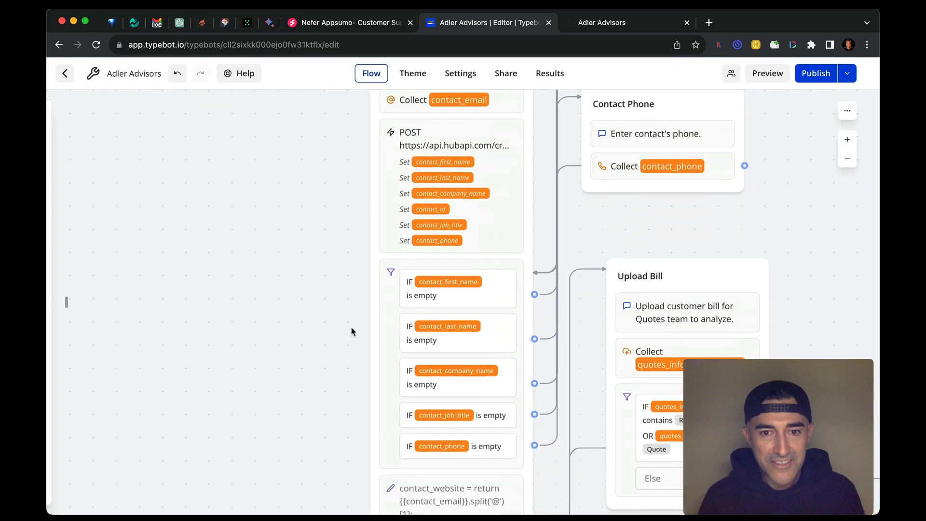
scroll(351, 332, "down", 10)
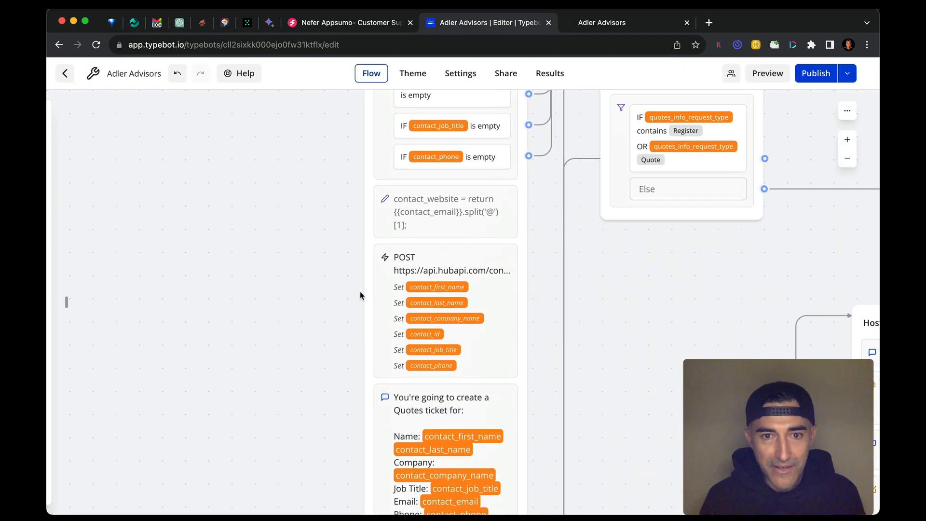
scroll(360, 295, "down", 2)
left_click(487, 313)
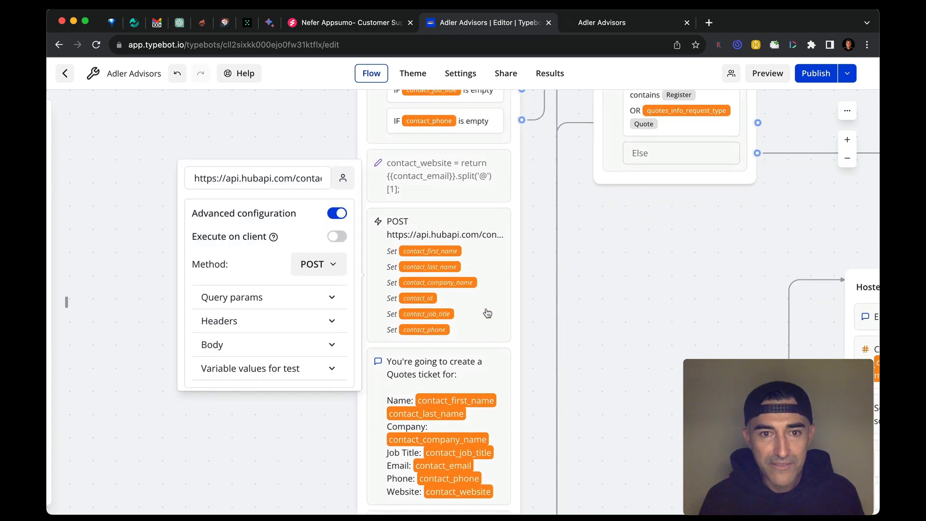
scroll(333, 254, "up", 10)
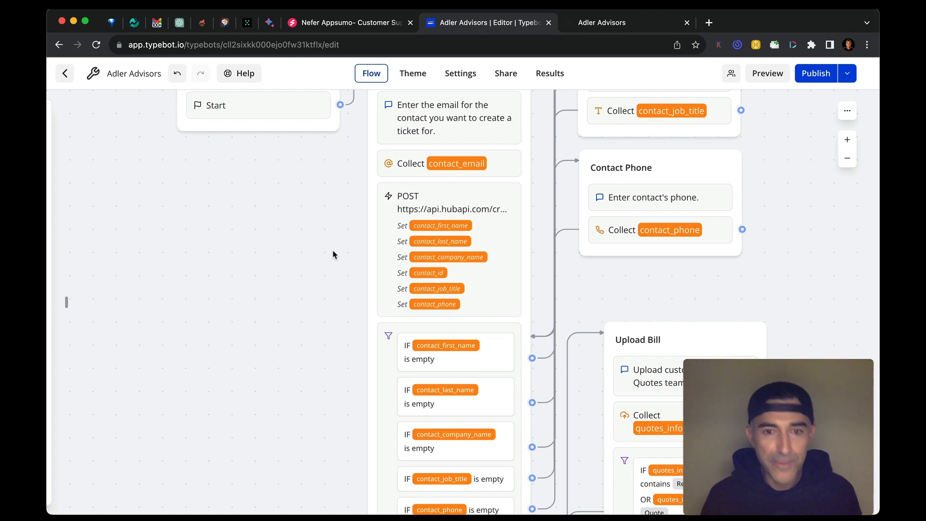
scroll(333, 255, "down", 5)
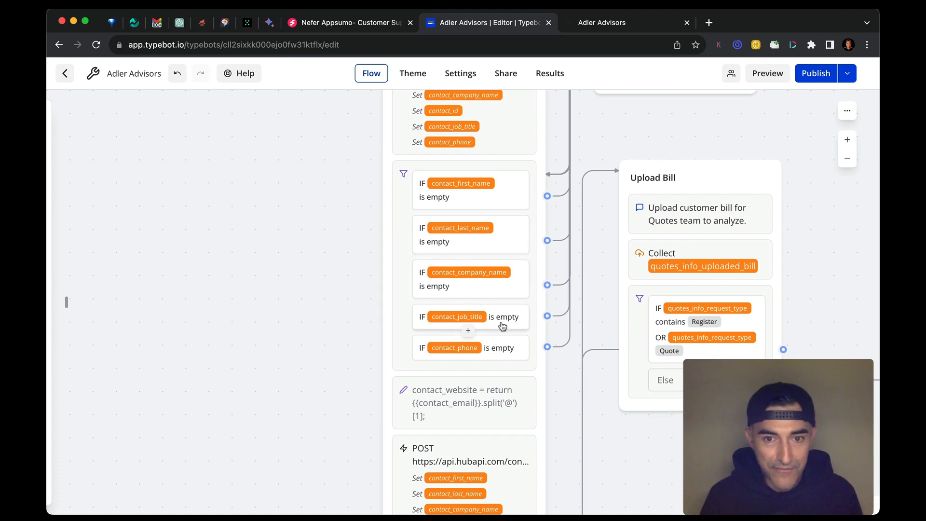
scroll(378, 353, "down", 5)
scroll(378, 354, "down", 3)
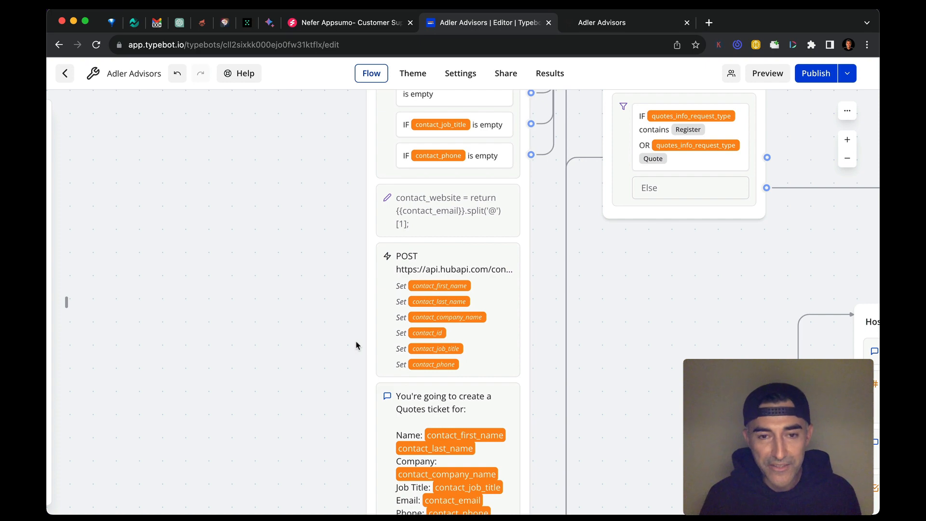
Inspect the second POST webhook's contact_email variable in the URL and its custom body properties, and close the settings
left_click(501, 299)
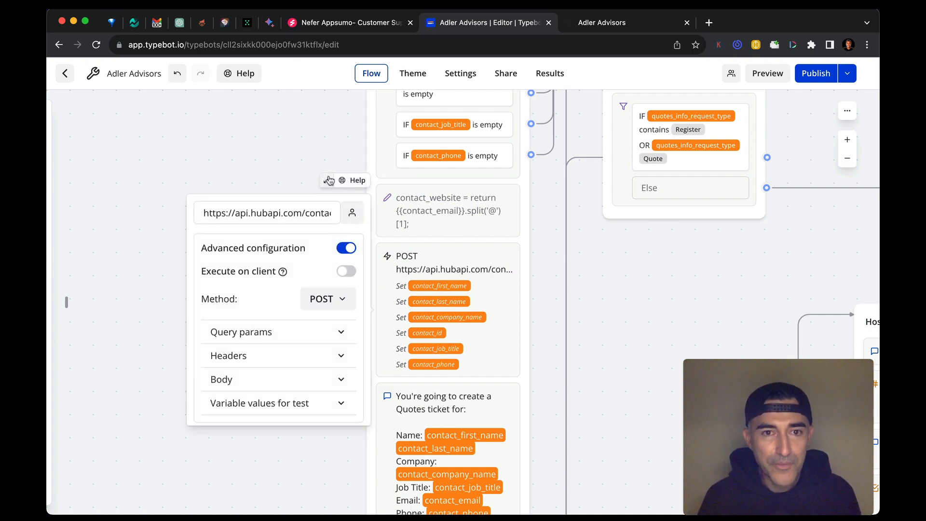
left_click(328, 181)
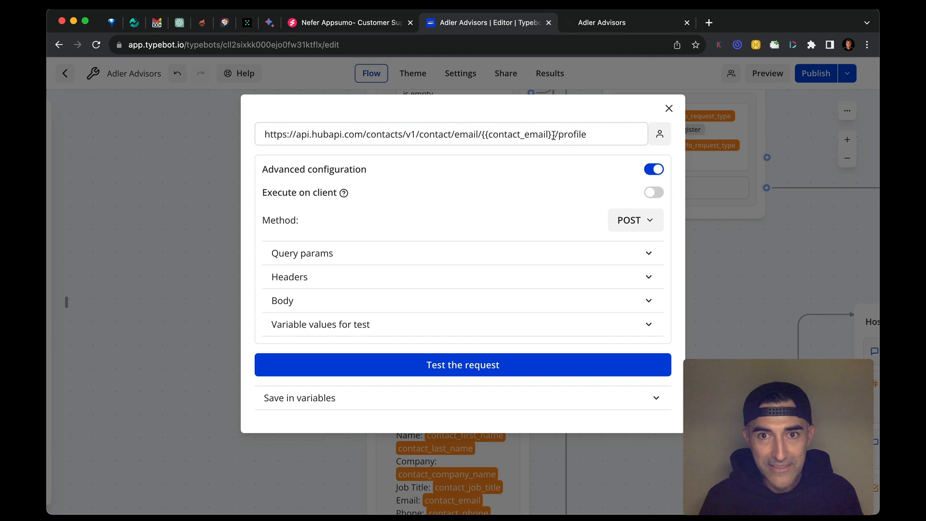
left_click_drag(556, 136, 480, 136)
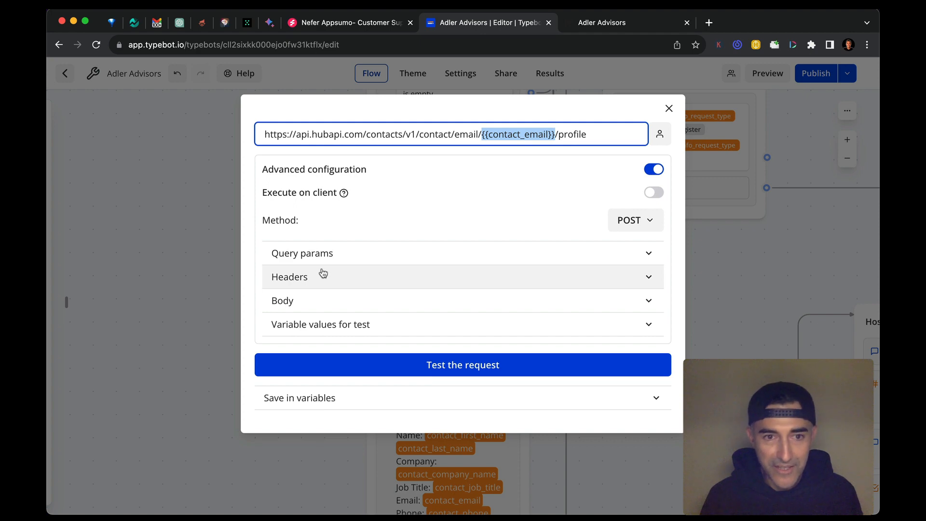
left_click(320, 302)
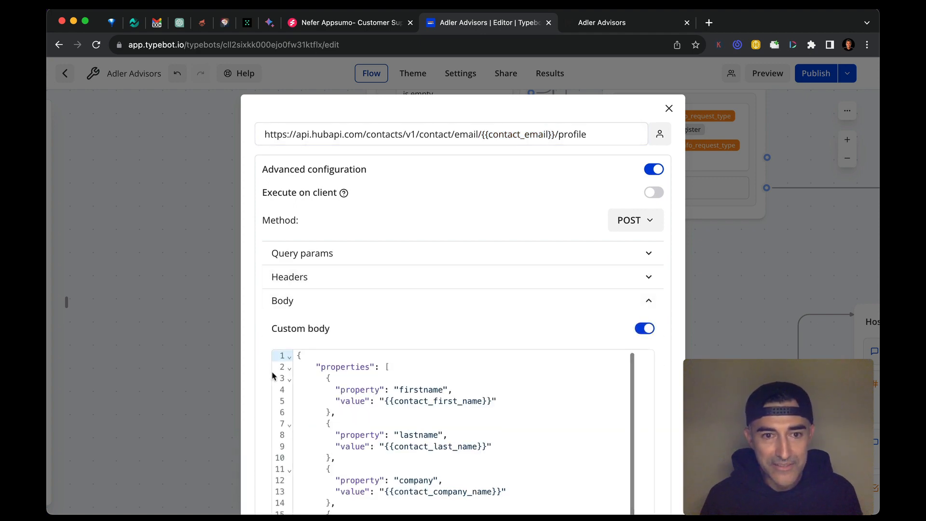
scroll(262, 344, "down", 4)
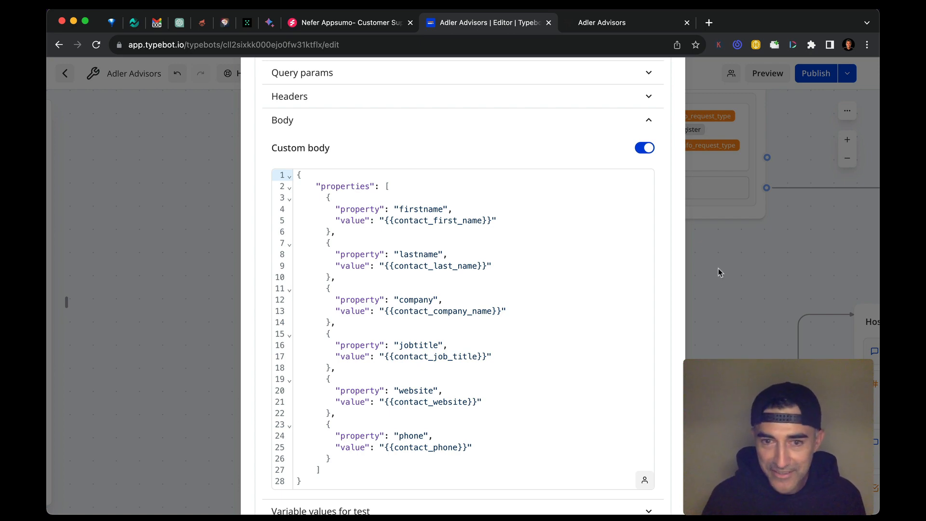
left_click(697, 306)
View the expanded custom code that sets the contact_website variable, and close it
left_click(454, 272)
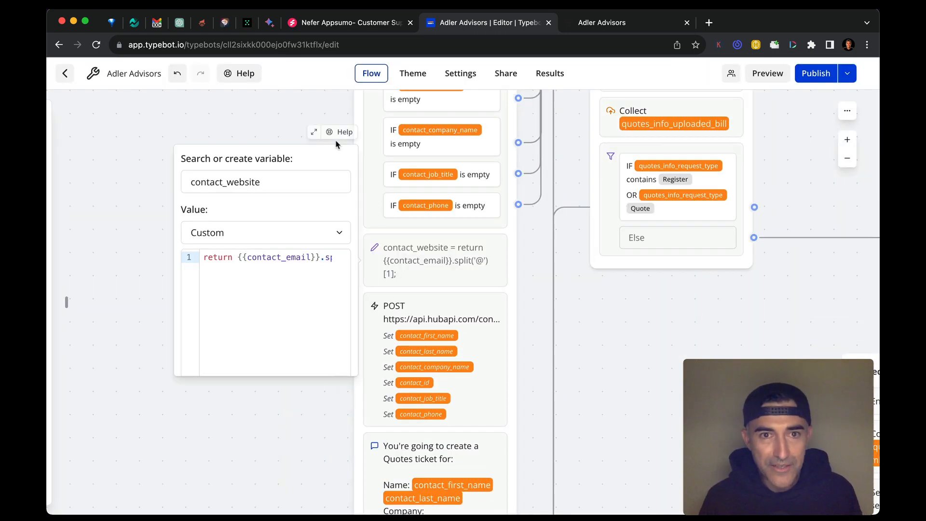
left_click(314, 133)
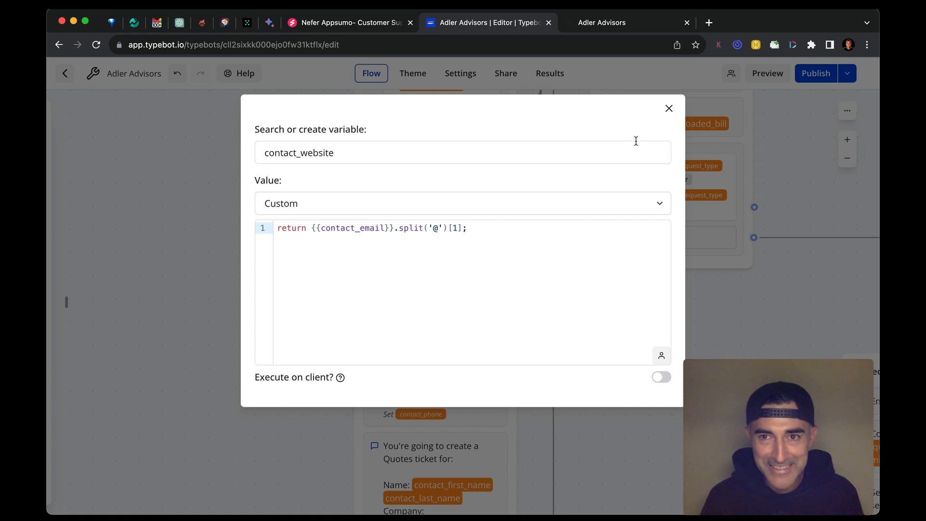
left_click(669, 109)
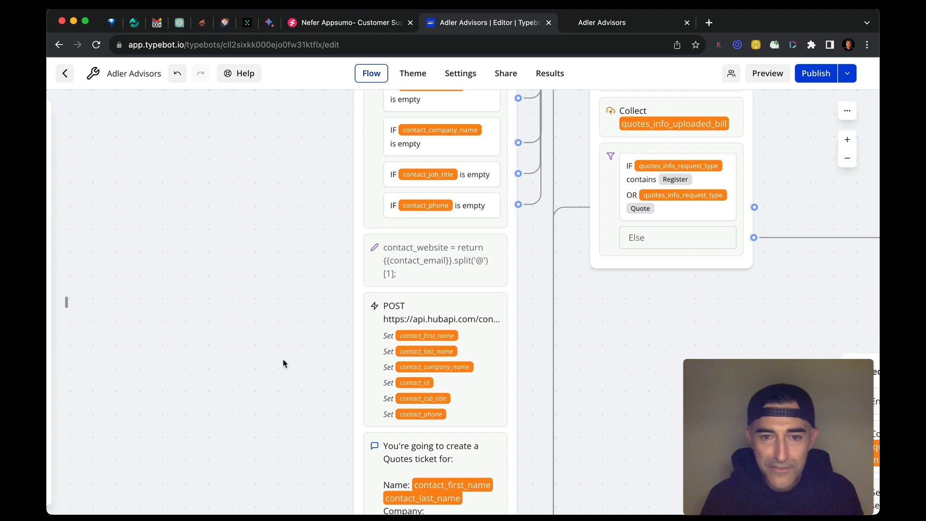
Survey the whole quotes flow from Contact Info through the solution branches to the Update Google Sheet group
scroll(283, 363, "down", 5)
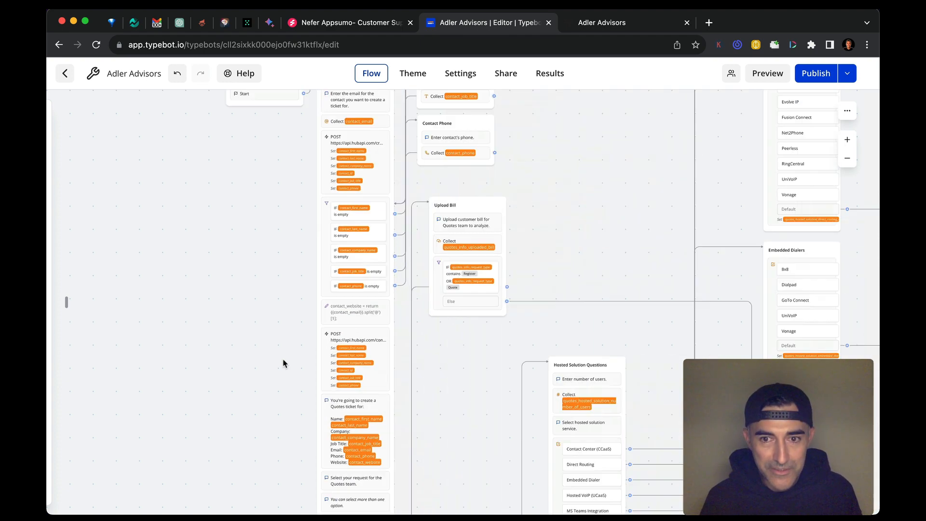
scroll(284, 363, "up", 3)
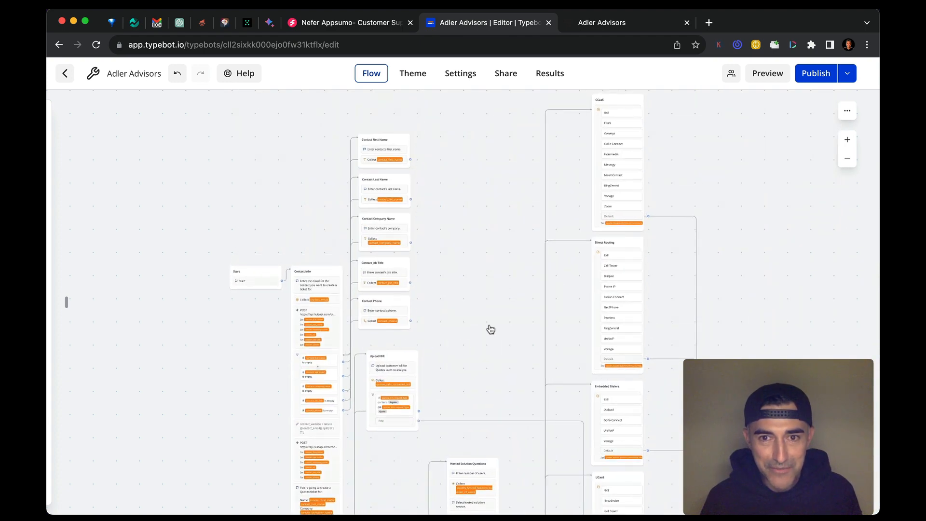
scroll(493, 371, "down", 6)
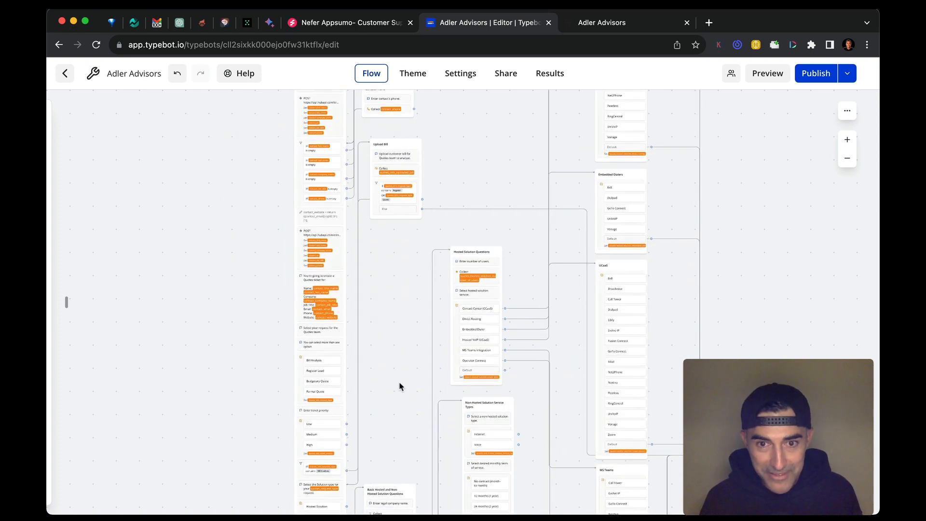
scroll(400, 387, "down", 3)
scroll(400, 387, "down", 3)
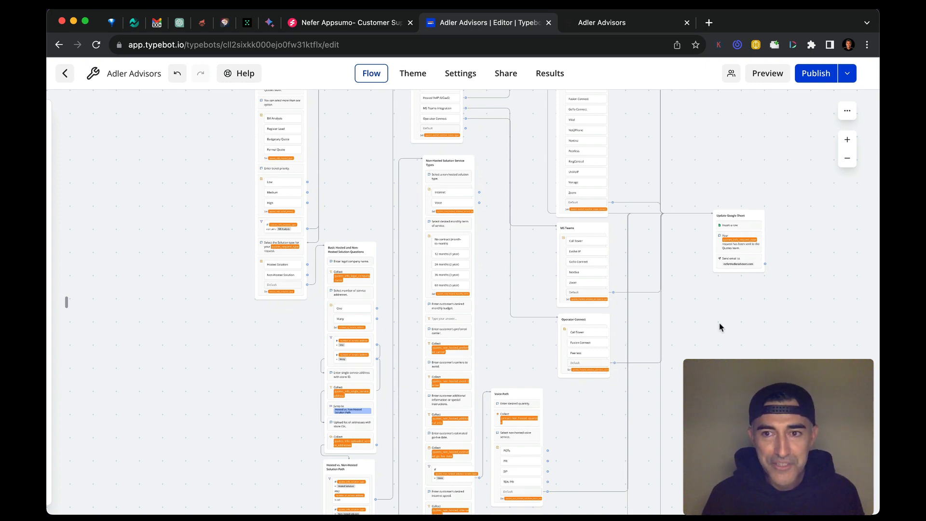
scroll(777, 234, "up", 5)
scroll(777, 234, "up", 4)
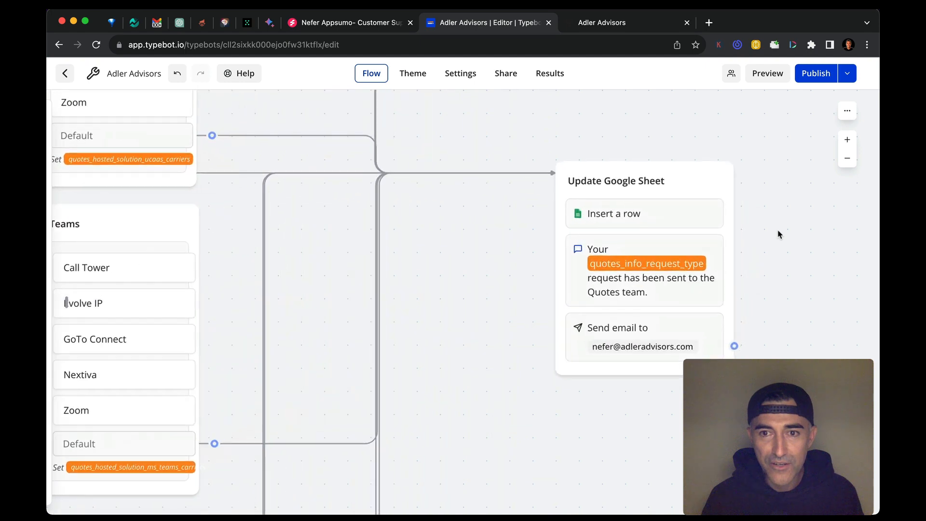